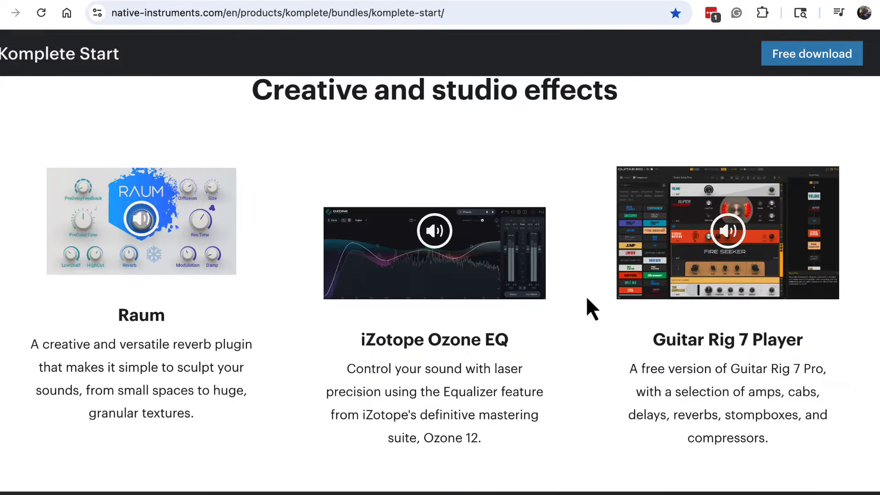
Look through the instruments, the Patterns Tool and the creative and studio effects included in Komplete Start
scroll(588, 298, "up", 2)
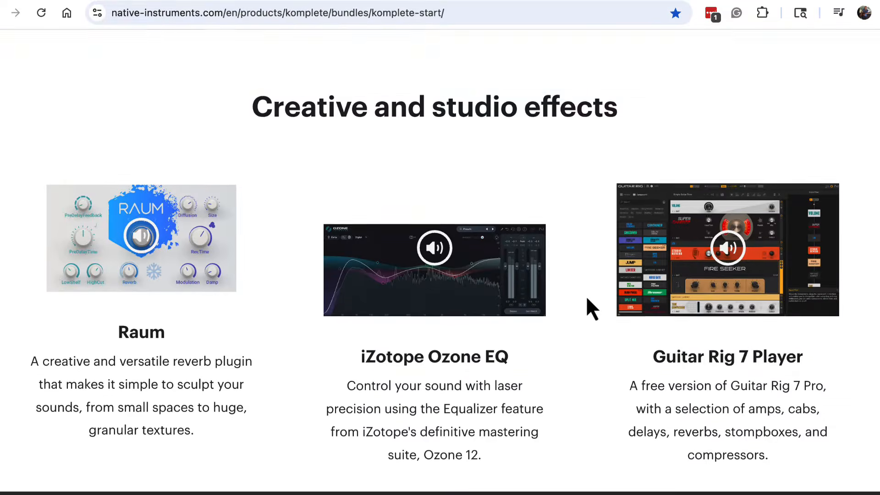
scroll(587, 299, "up", 15)
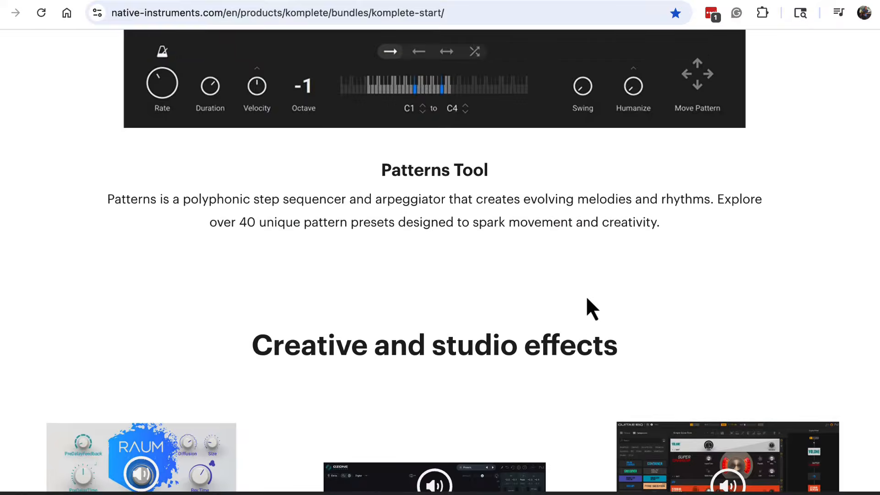
scroll(587, 296, "up", 10)
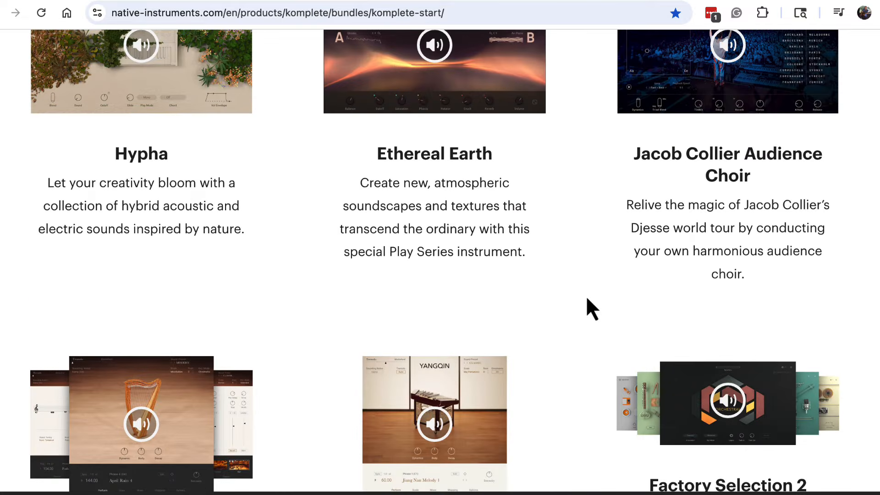
scroll(587, 296, "down", 15)
scroll(586, 298, "down", 9)
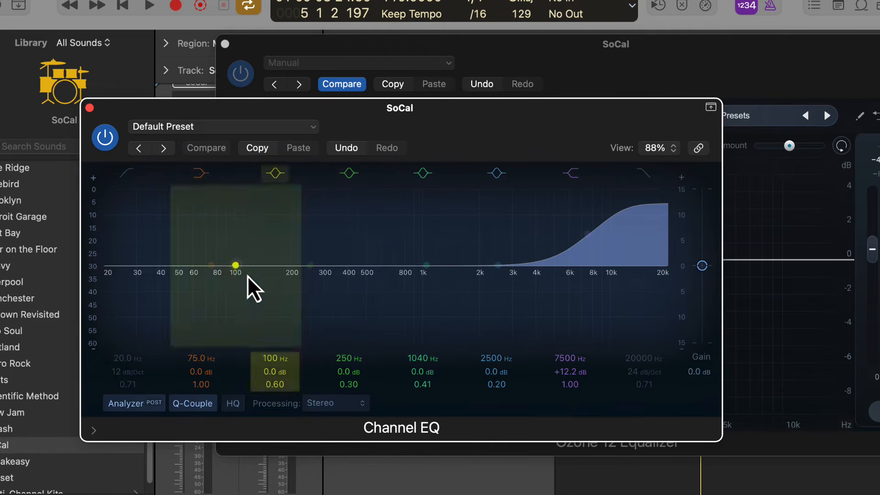
Boost Channel EQ's low shelf to +8.9 dB at 172 Hz with a Q of 0.67
left_click(200, 178)
left_click(200, 178)
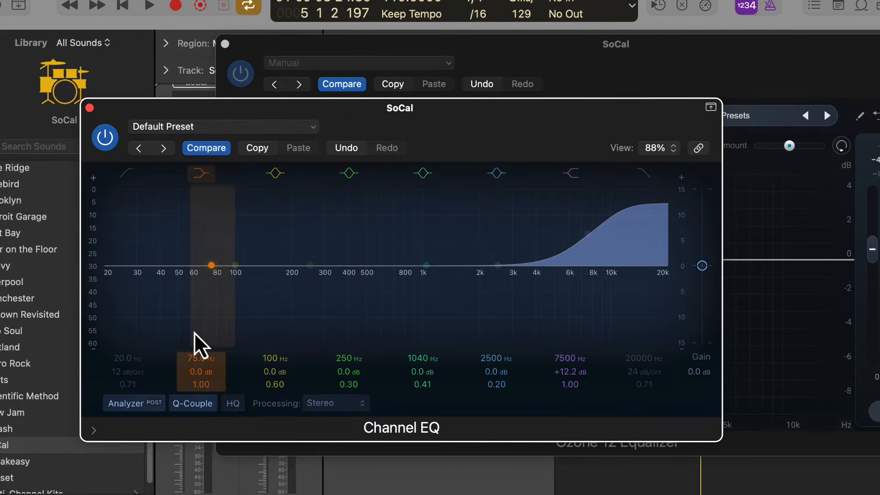
left_click_drag(196, 362, 198, 382)
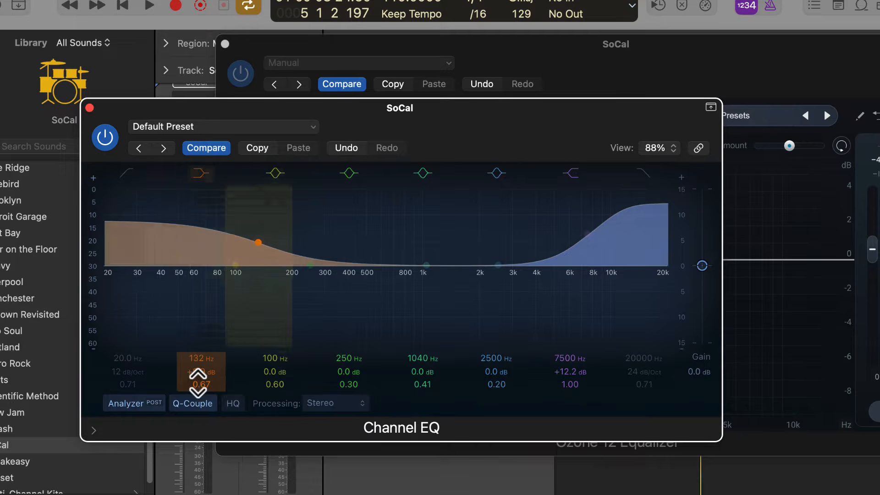
Review Channel EQ's stereo, left, right, mid and side processing options and nudge the output gain to +0.3 dB
left_click(337, 404)
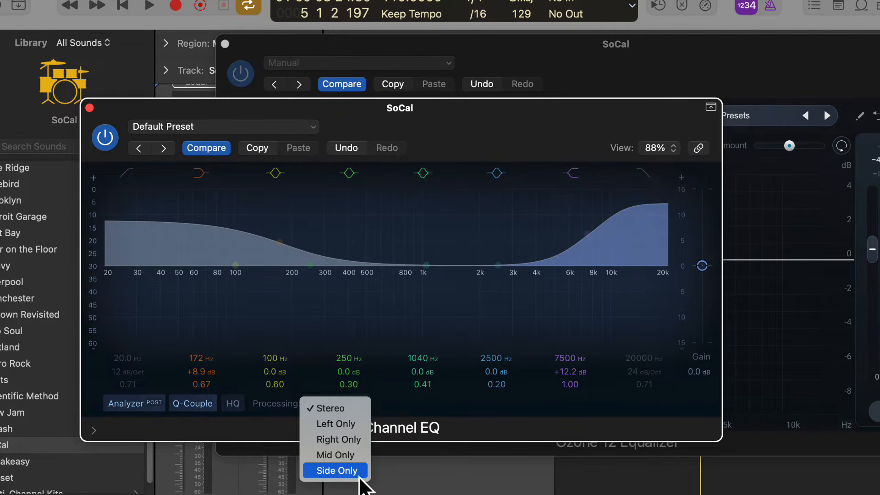
left_click(483, 429)
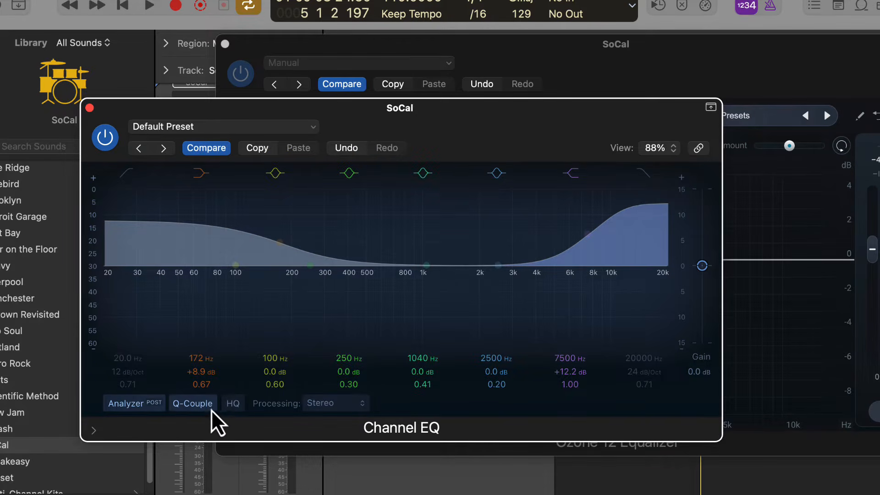
left_click(229, 409)
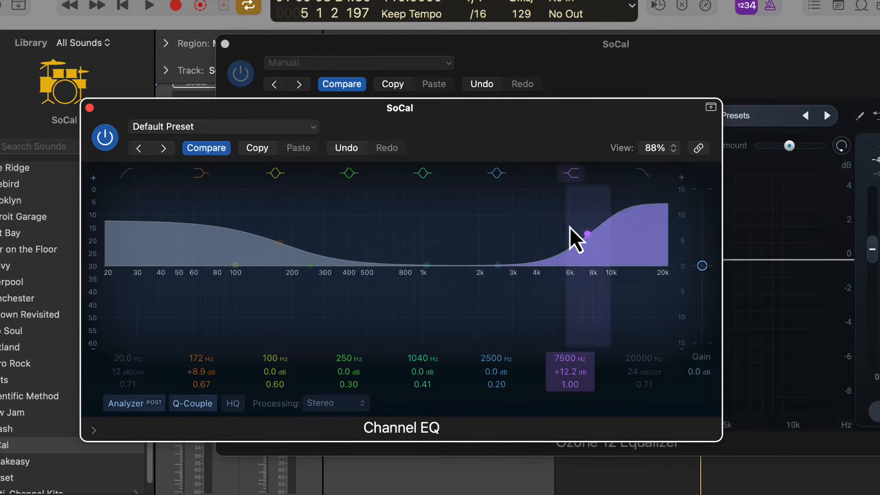
mouse_move(708, 268)
left_mouse_down()
mouse_move(708, 240)
mouse_move(700, 283)
mouse_move(703, 268)
left_mouse_up()
Bring the Ozone 12 Equalizer window forward, reposition it over the project, and toggle Gain Match off and on
left_click(794, 236)
left_click_drag(631, 51, 480, 59)
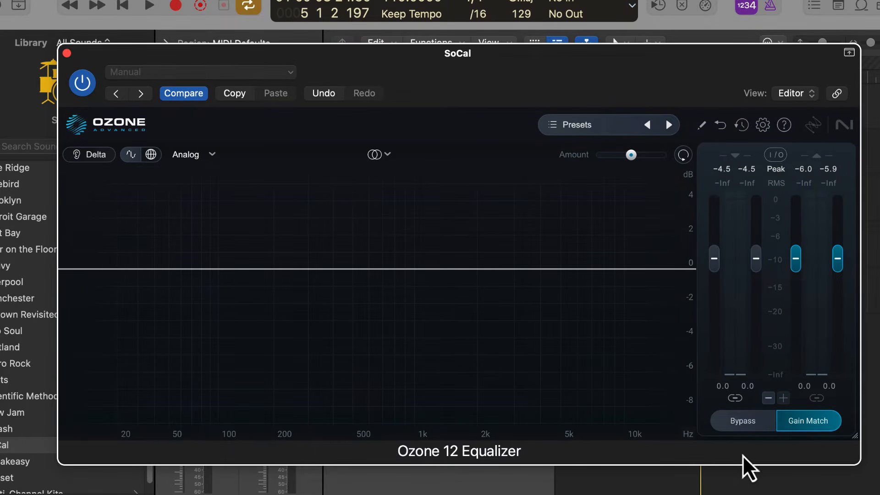
left_click(805, 428)
left_click(820, 426)
Show the parameters of all eight bands and review the Analog/Digital filter modes and the channel modes
left_click(154, 158)
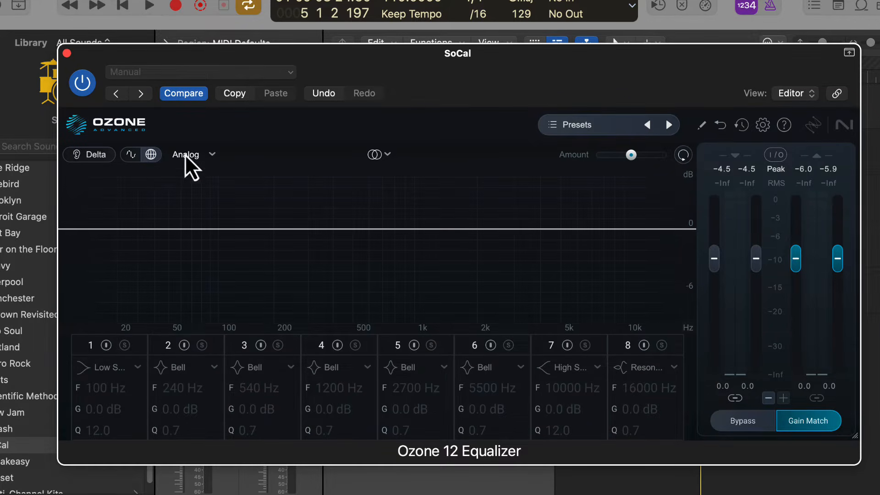
left_click(208, 157)
left_click(200, 197)
left_click(207, 154)
left_click(196, 174)
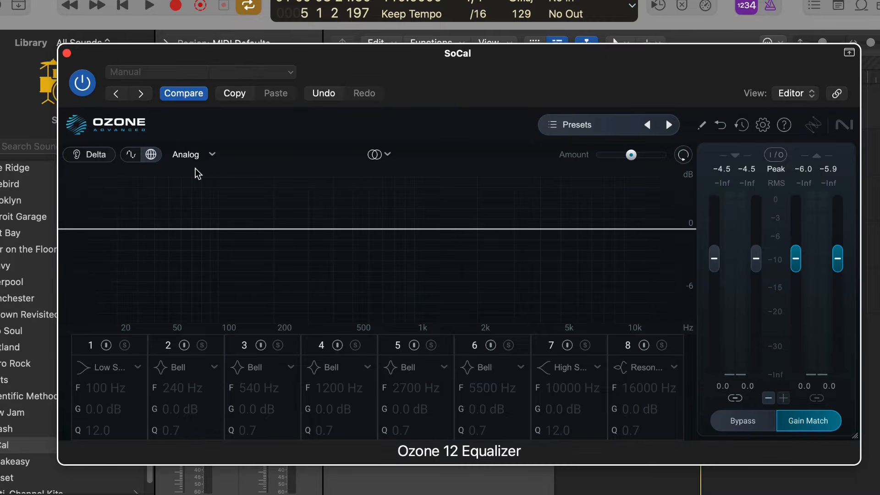
left_click(387, 155)
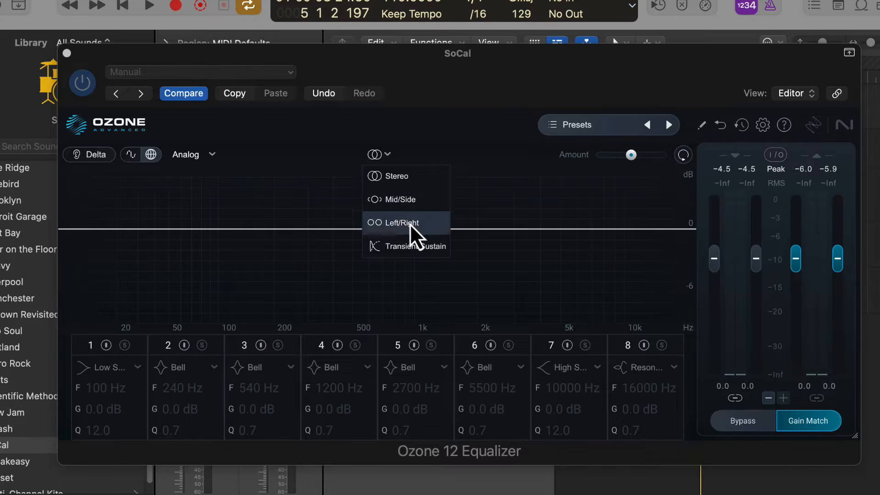
left_click(450, 141)
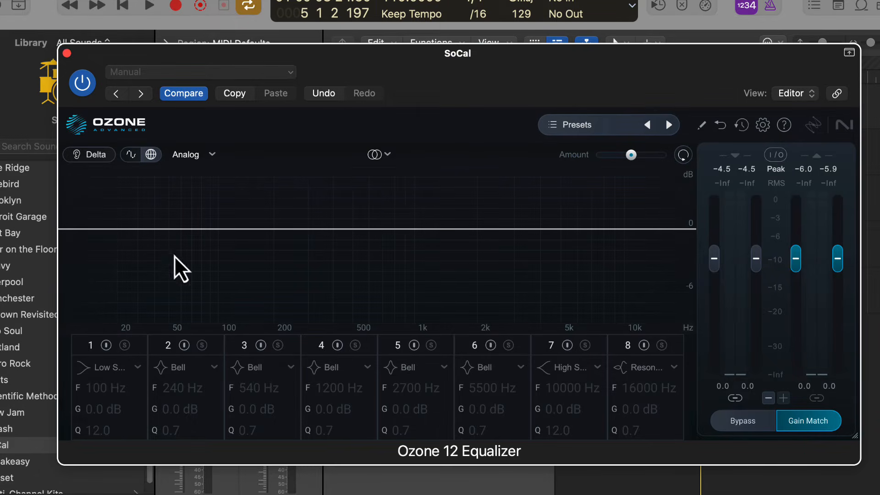
Add a low shelf of -1.9 dB at 67 Hz, a bell of +2.7 dB at 4737 Hz and a high shelf of +3.8 dB at 17280 Hz
left_click_drag(194, 229, 188, 248)
left_click_drag(518, 235, 558, 206)
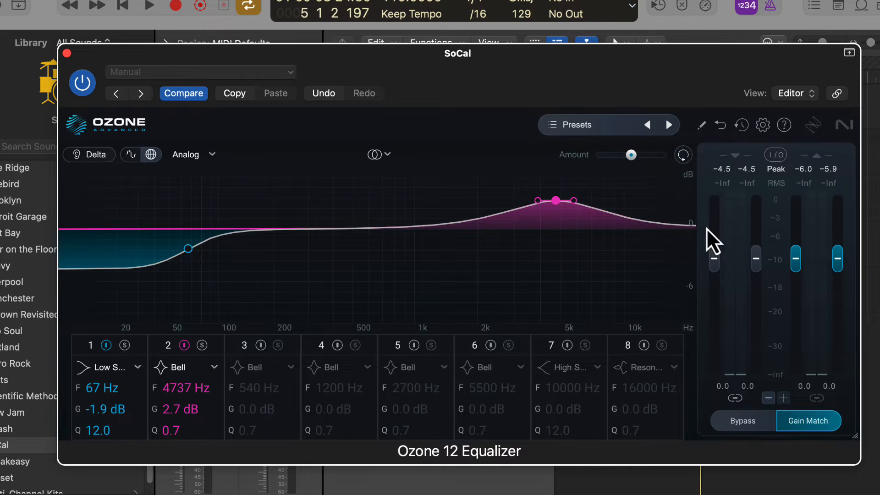
left_click_drag(670, 226, 674, 189)
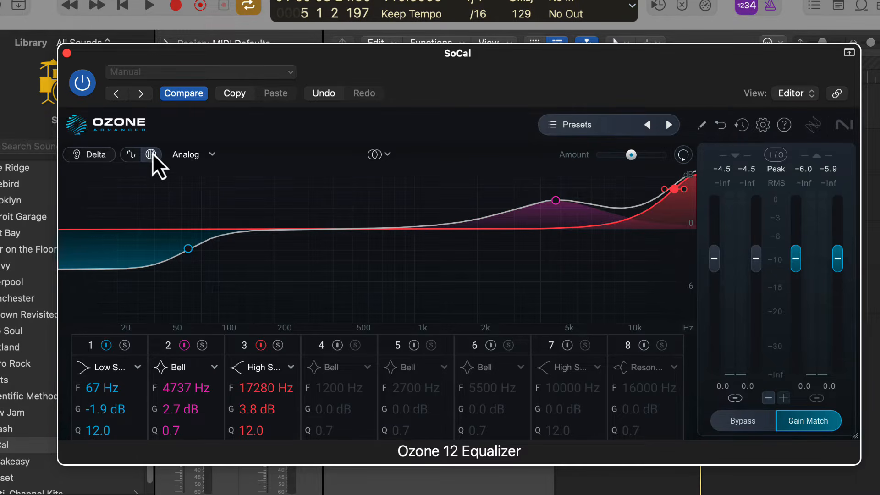
Return to the full-height curve view and audition the 67 Hz low shelf band
left_click(131, 154)
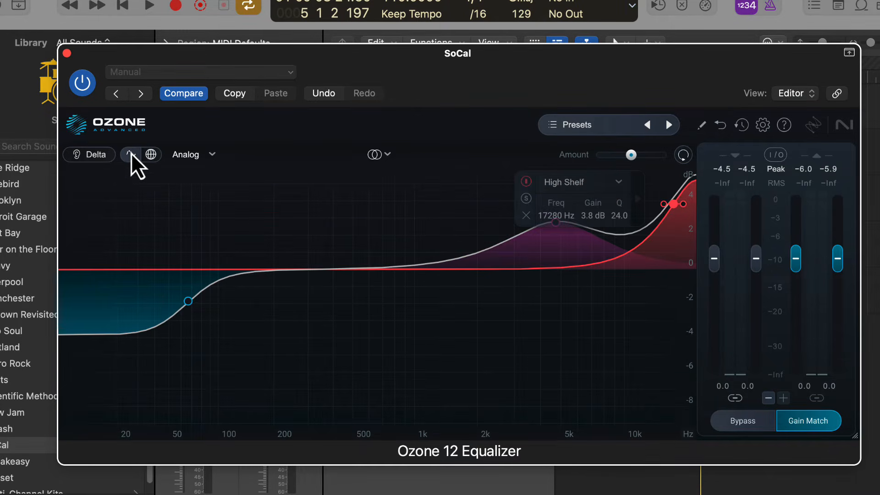
left_click(188, 302)
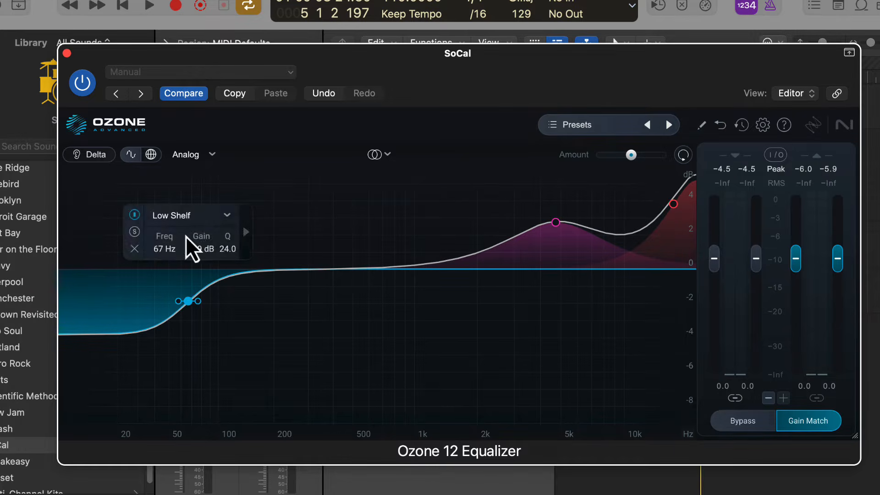
left_click(186, 302, "alt")
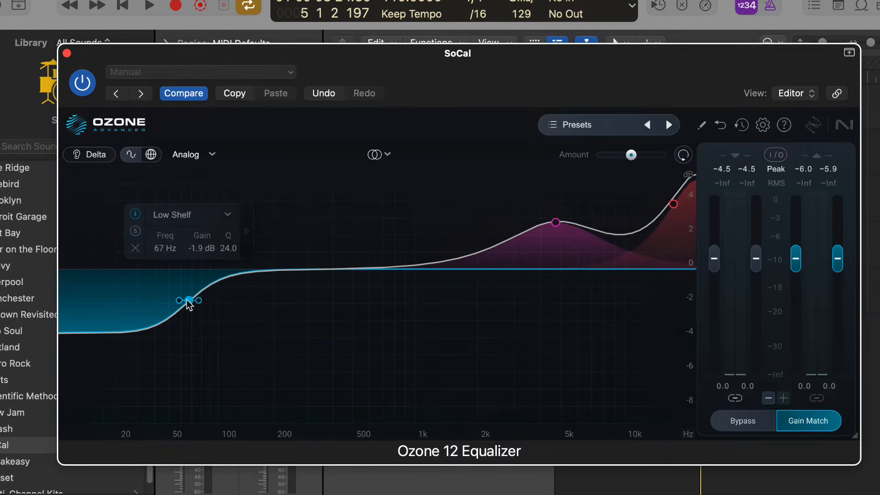
Scale the gain amount of the whole EQ curve down to 0% and restore it to 100%
left_click_drag(634, 158, 573, 148)
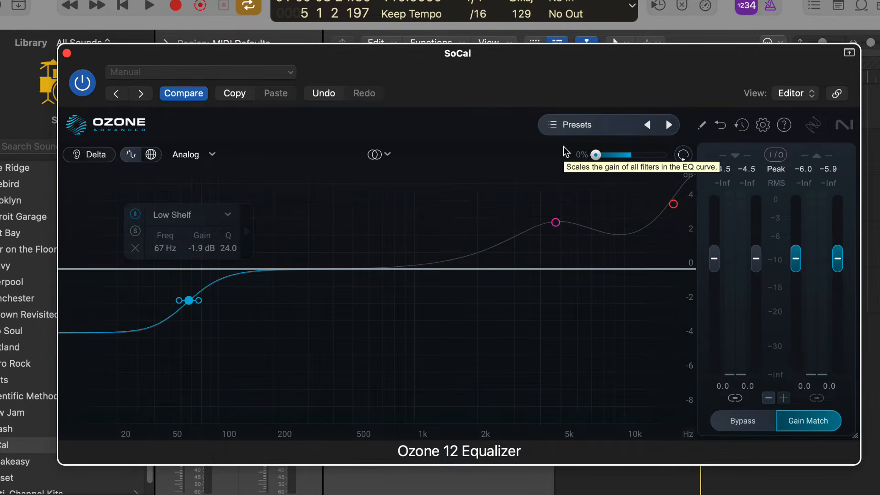
mouse_move(596, 155)
left_mouse_down()
mouse_move(677, 163)
mouse_move(632, 158)
left_mouse_up()
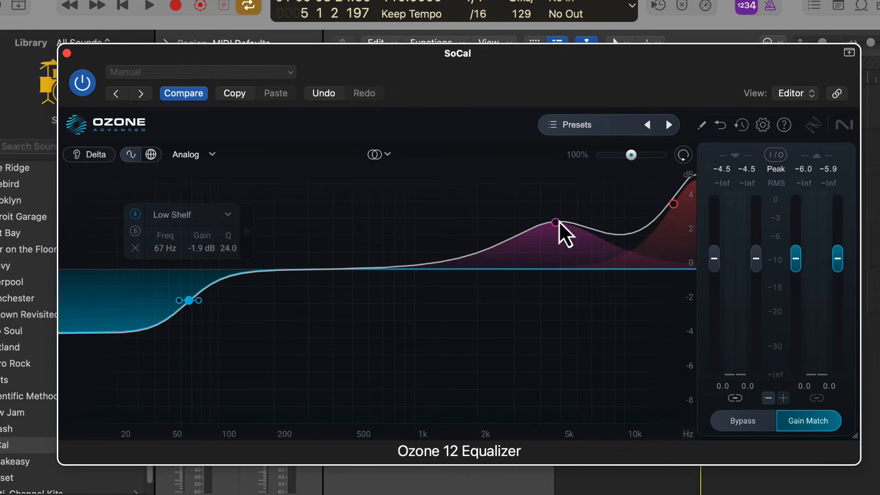
Examine the filter shapes offered for the 4737 Hz bell band in Analog mode
left_click(555, 223)
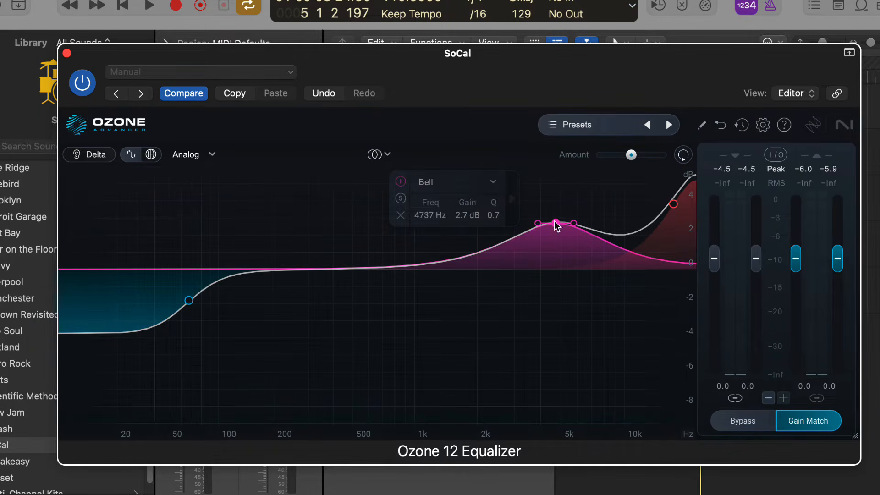
left_click(472, 185)
mouse_move(477, 280)
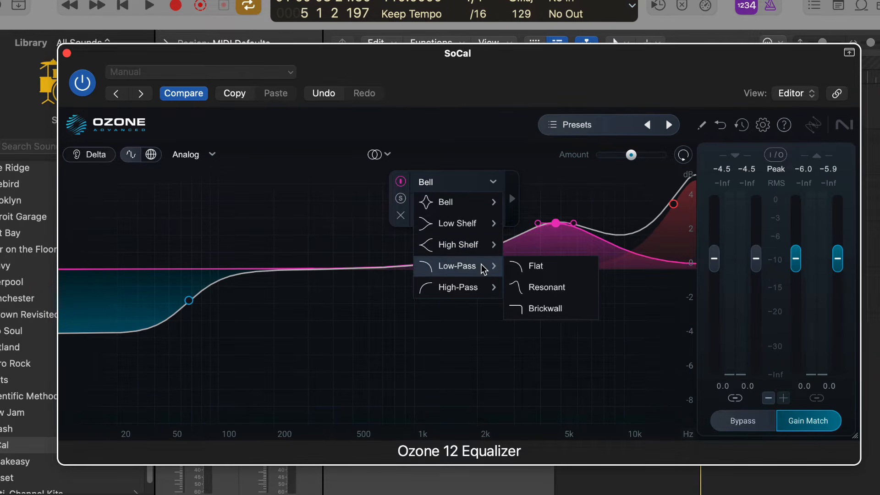
Switch the equalizer to Digital mode and change the 4737 Hz bell band to a Surgical High-Pass filter
left_click(206, 156)
left_click(206, 156)
left_click(207, 195)
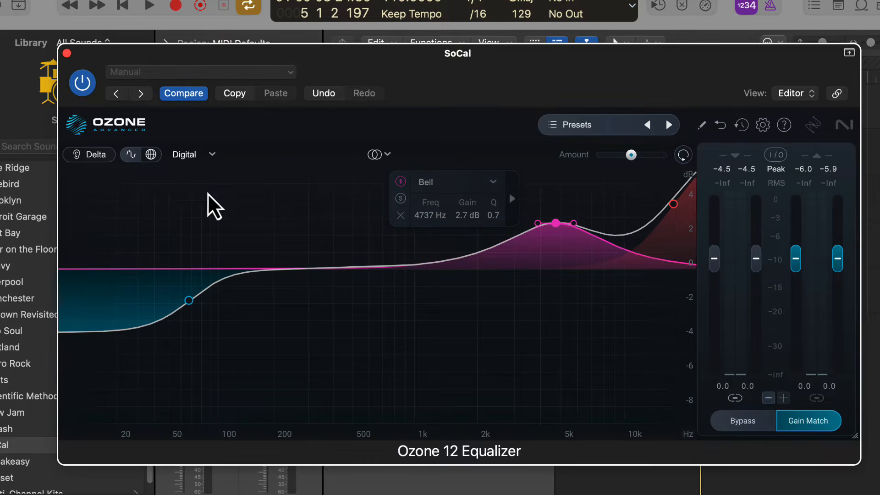
left_click(485, 183)
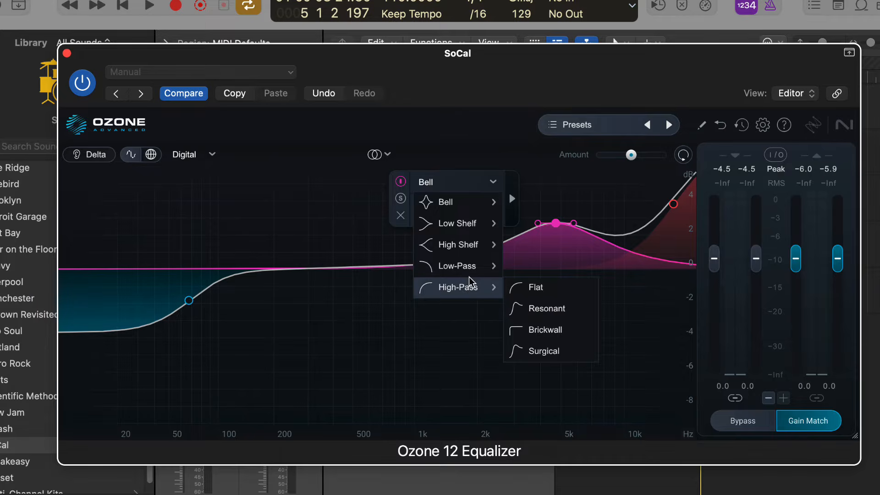
left_click(548, 349)
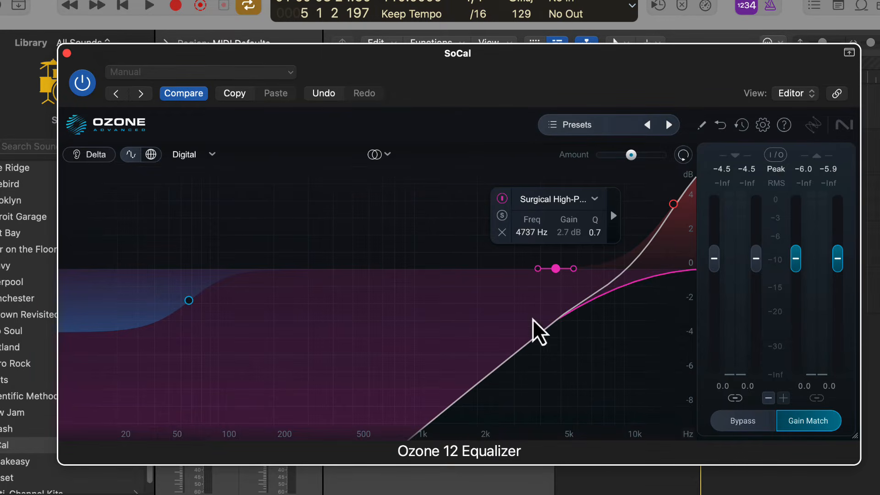
Switch the equalizer to Analog mode and back to Digital to compare the high-pass filter
left_click(197, 155)
left_click(195, 175)
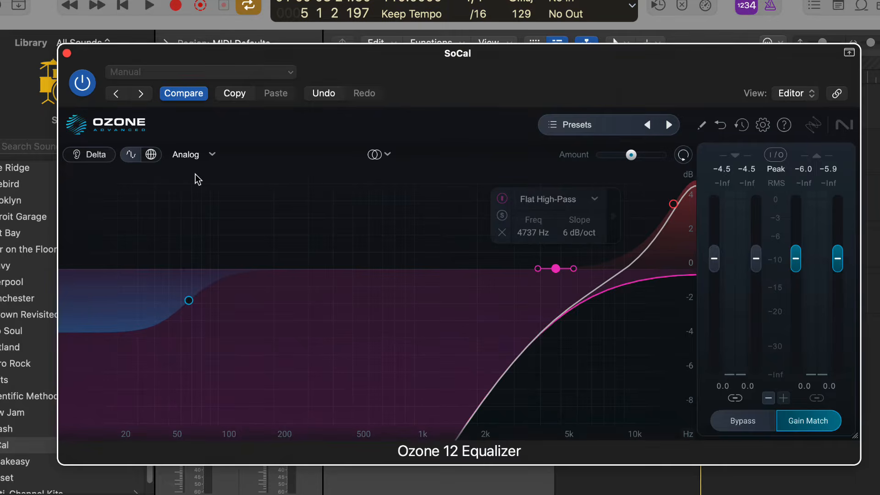
left_click(210, 158)
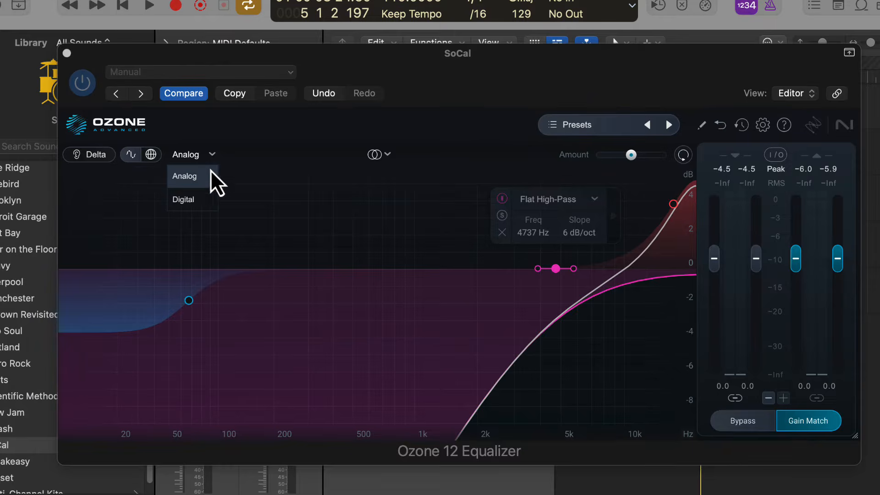
left_click(209, 196)
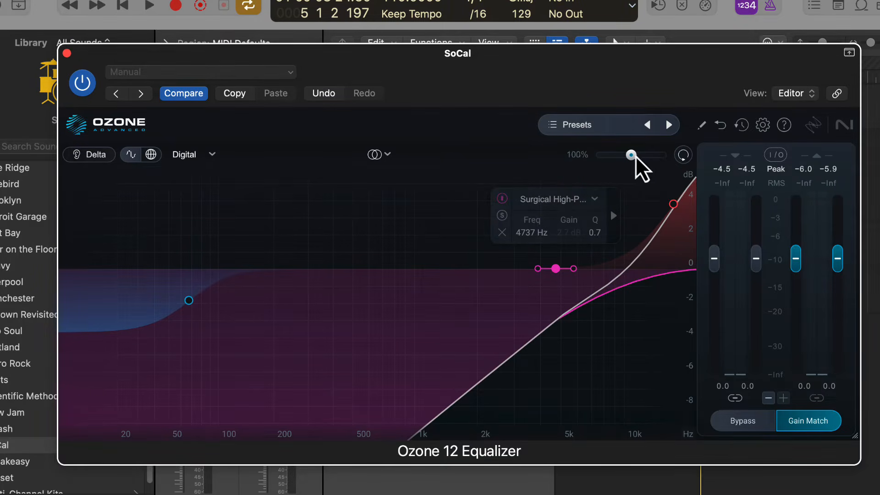
Scale the EQ curve's amount to 80% and toggle Delta monitoring on and off
mouse_move(635, 158)
left_mouse_down()
mouse_move(650, 157)
mouse_move(608, 152)
mouse_move(625, 153)
left_mouse_up()
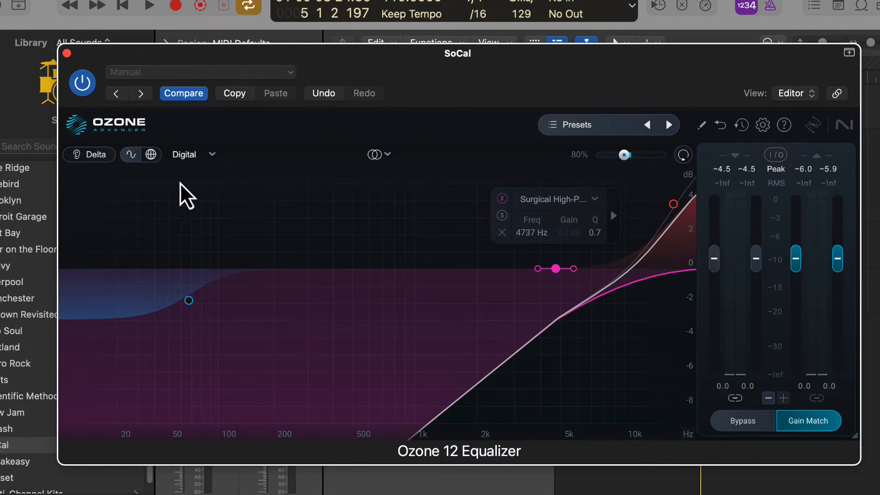
left_click(100, 156)
left_click(102, 158)
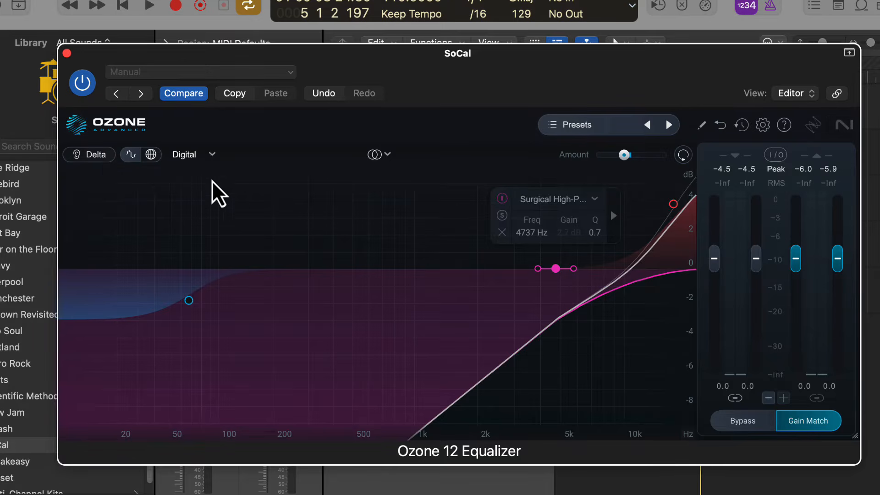
left_click(685, 155)
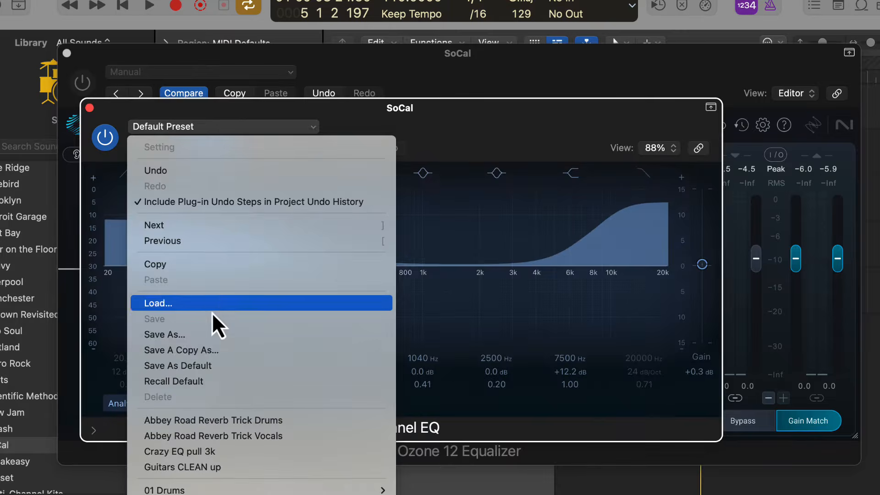
Recall the default settings in Channel EQ and start playback of the drum track
left_click(227, 381)
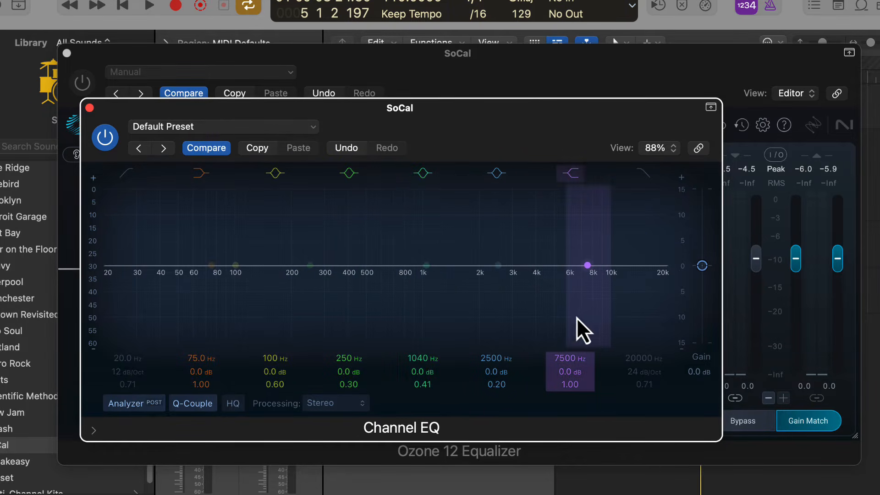
key("space")
Boost Channel EQ's high shelf to +8.9 dB at 4660 Hz, the low shelf to +10.4 dB at 77 Hz and the 102 Hz bell to +0.8 dB
left_click_drag(588, 265, 553, 247)
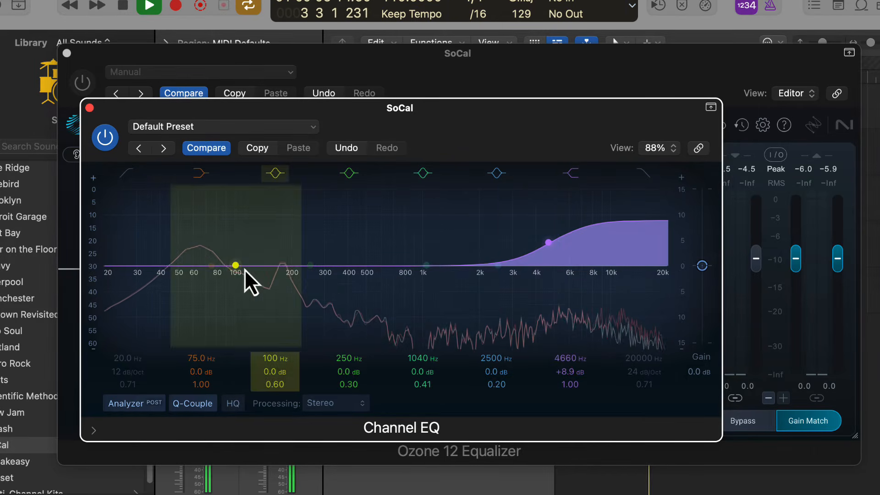
mouse_move(236, 266)
left_mouse_down()
mouse_move(213, 235)
mouse_move(237, 262)
left_mouse_up()
left_click_drag(161, 265, 161, 202)
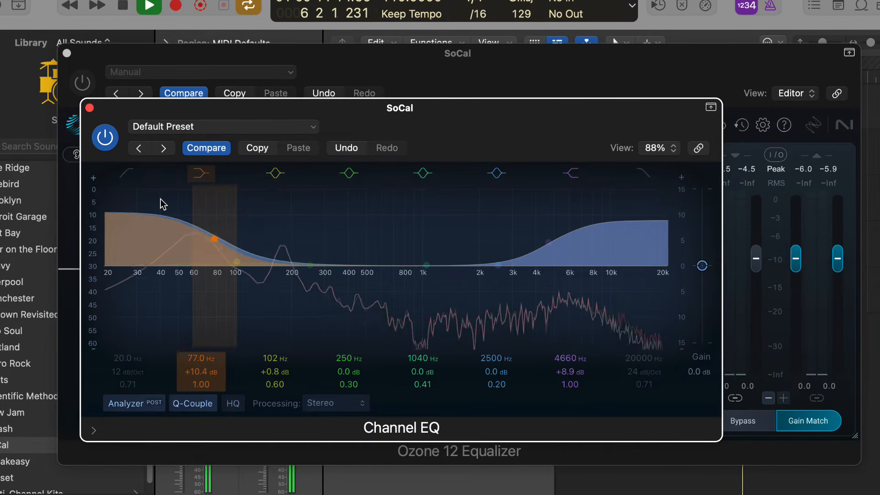
Cut Channel EQ's 1040 Hz bell to -5.8 dB at 700 Hz and stop playback
mouse_move(369, 272)
left_mouse_down()
mouse_move(368, 309)
mouse_move(409, 296)
mouse_move(393, 300)
left_mouse_up()
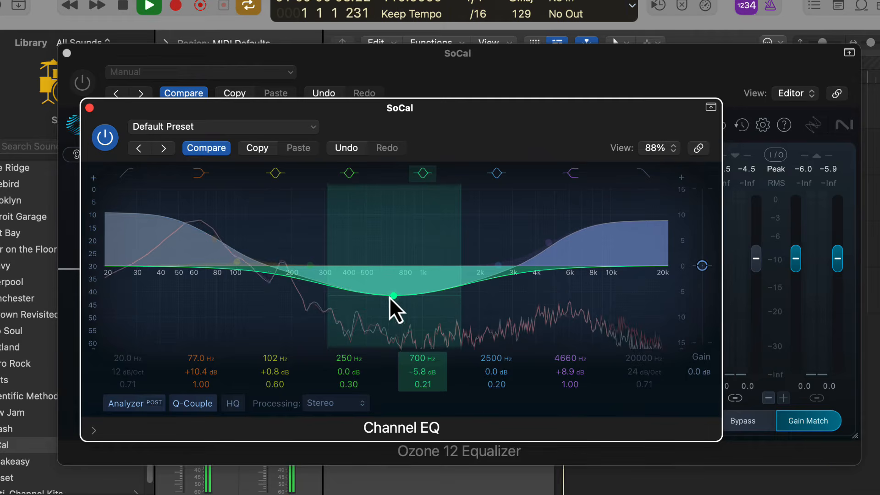
key("space")
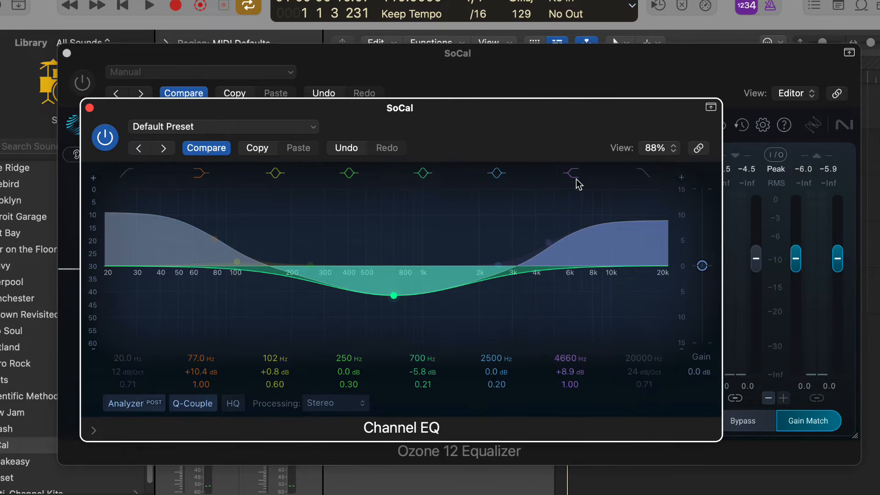
Set Channel EQ's high shelf to +9.6 dB at 4680 Hz with a Q of 1.10 and resume playback
left_click_drag(547, 246, 549, 240)
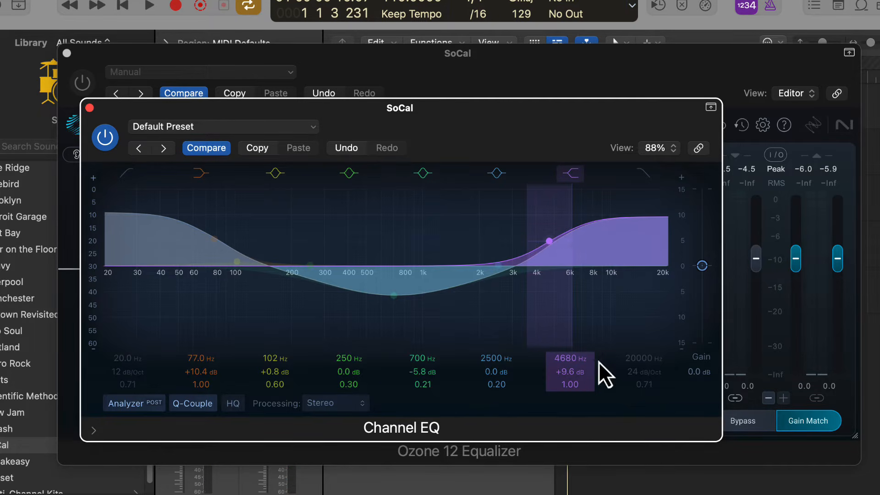
left_click_drag(568, 384, 569, 379)
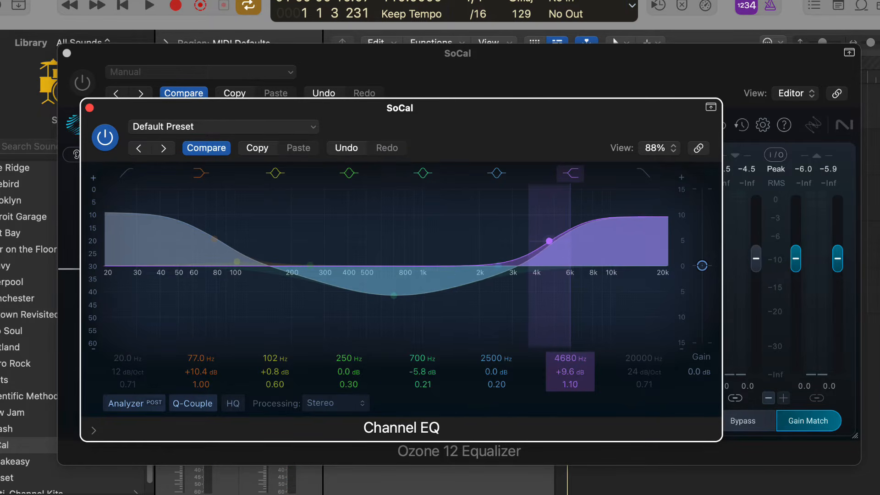
key("space")
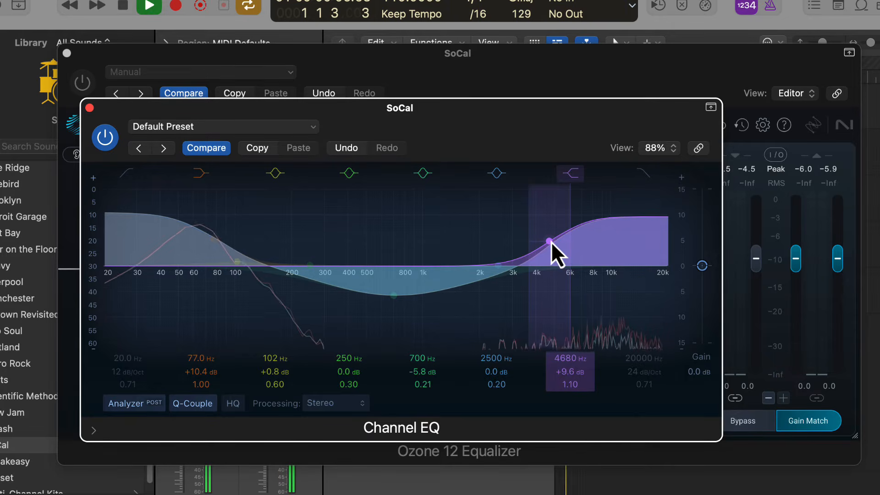
Reset Channel EQ's high shelf to its defaults, boost it to +7.0 dB at 5800 Hz, and stop playback
left_click(550, 242, "alt")
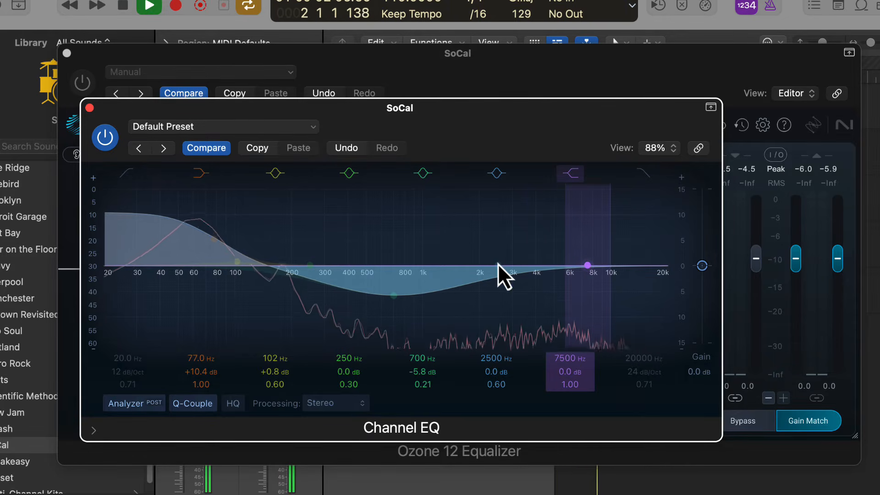
left_click_drag(588, 266, 568, 227)
key("space")
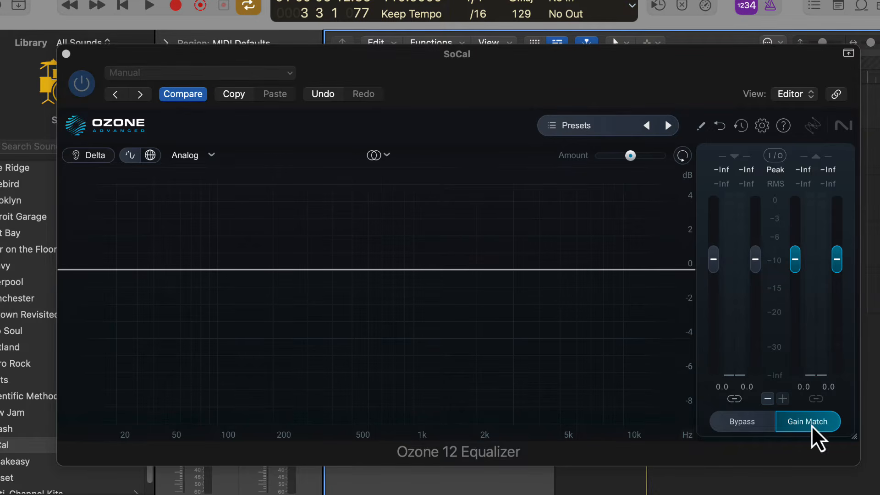
Keep Ozone 12 Equalizer in Analog mode, add a bell band cutting -4.0 dB at 890 Hz, and briefly audition it
left_click(192, 158)
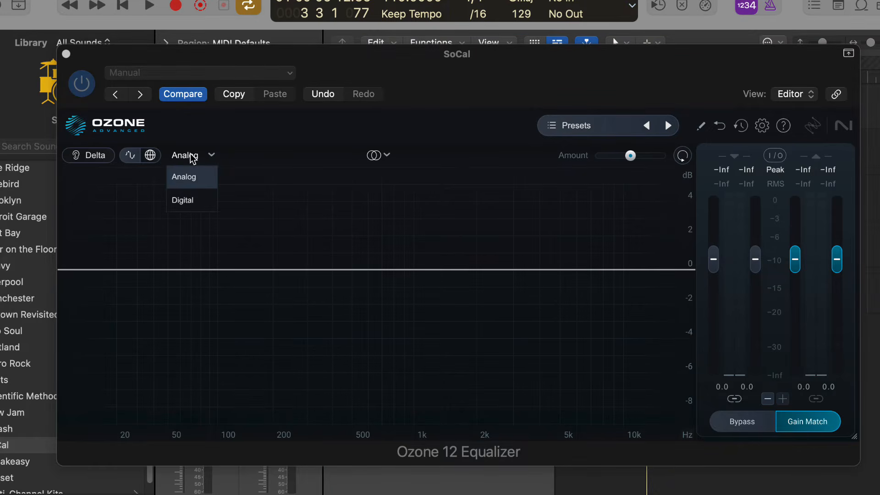
left_click(243, 164)
left_click_drag(408, 269, 406, 341)
key("space")
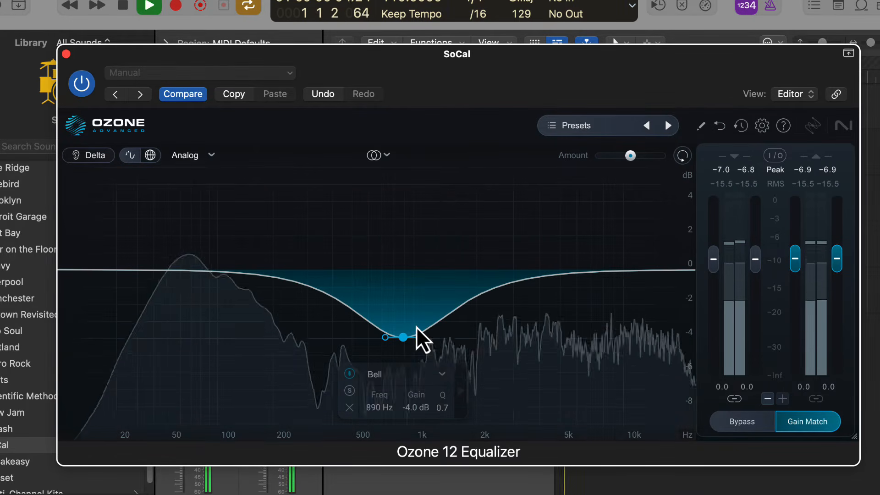
key("space")
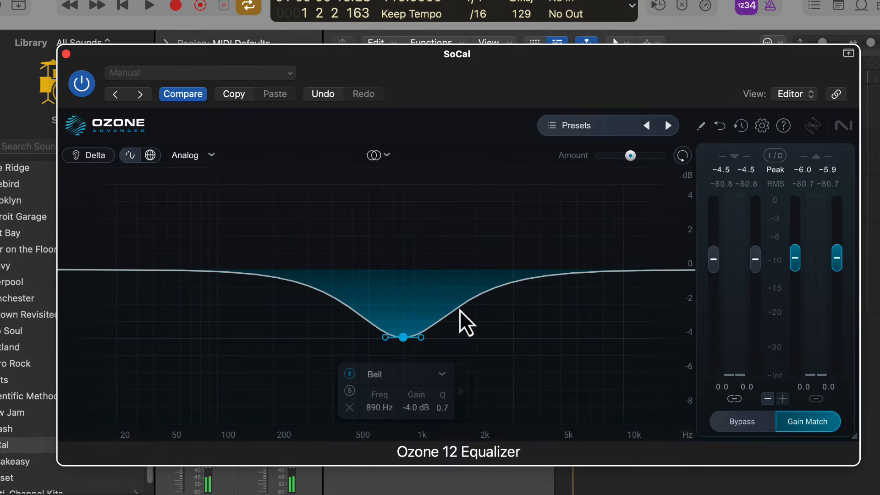
Add a high shelf band with a 3.1 dB boost at 9744 Hz and start playback
left_click_drag(621, 273, 622, 217)
key("space")
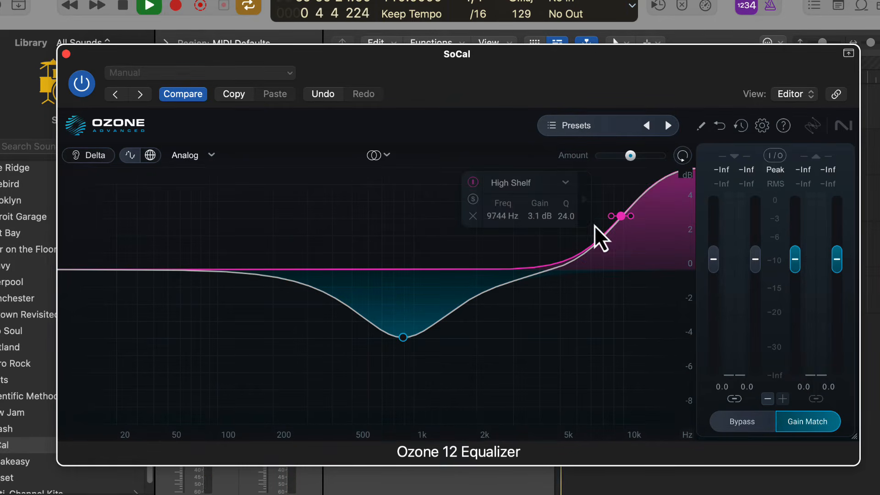
Audition isolated narrow frequency ranges of the playing drums by sweeping across the Ozone spectrum
left_click_drag(409, 322, 407, 263)
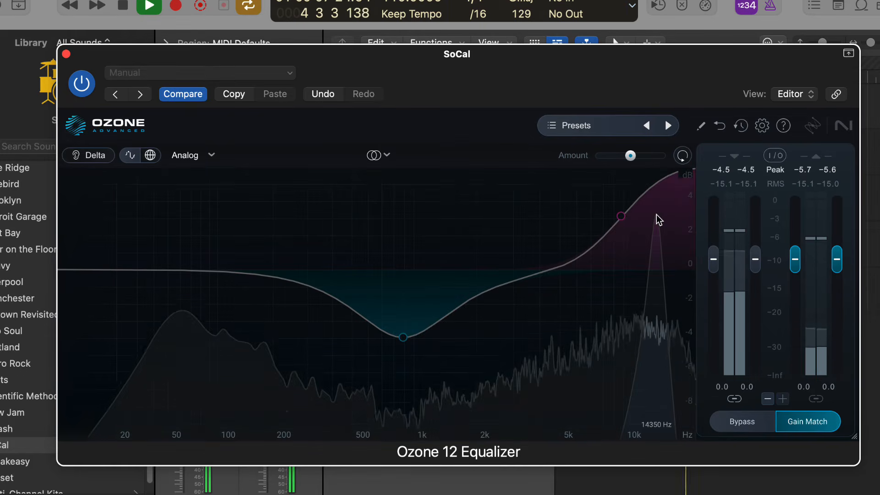
left_click(622, 217)
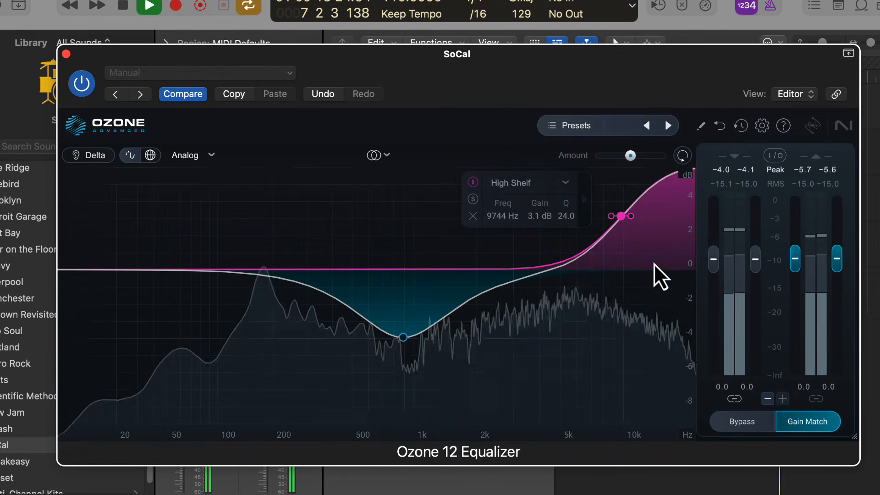
left_click_drag(654, 263, 195, 197)
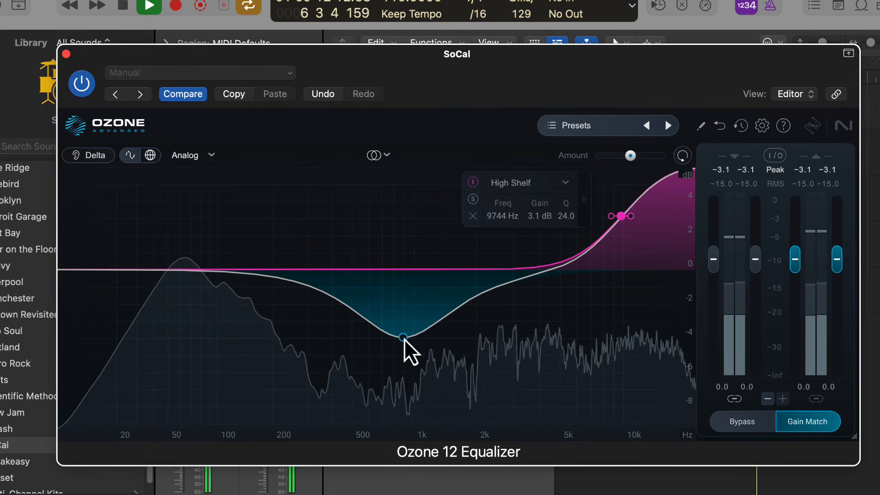
Solo and unsolo the 890 Hz bell band, and toggle Delta monitoring on and off
left_click(403, 338)
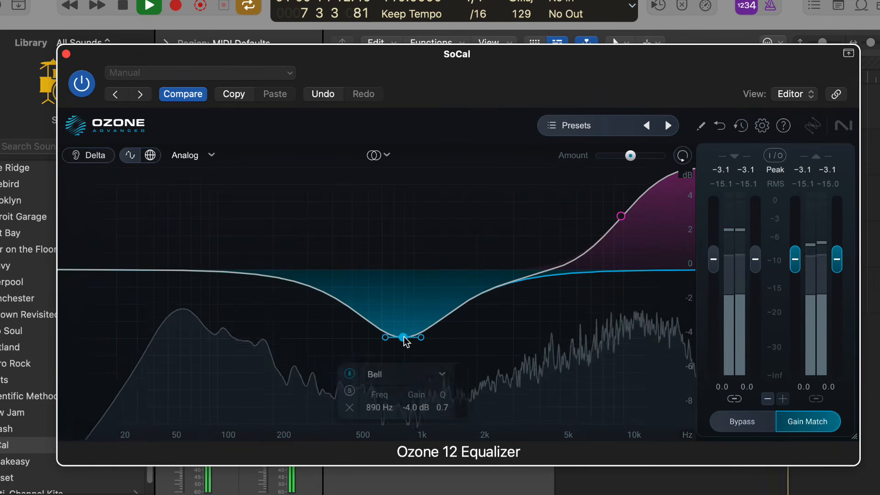
left_click(404, 338, "alt")
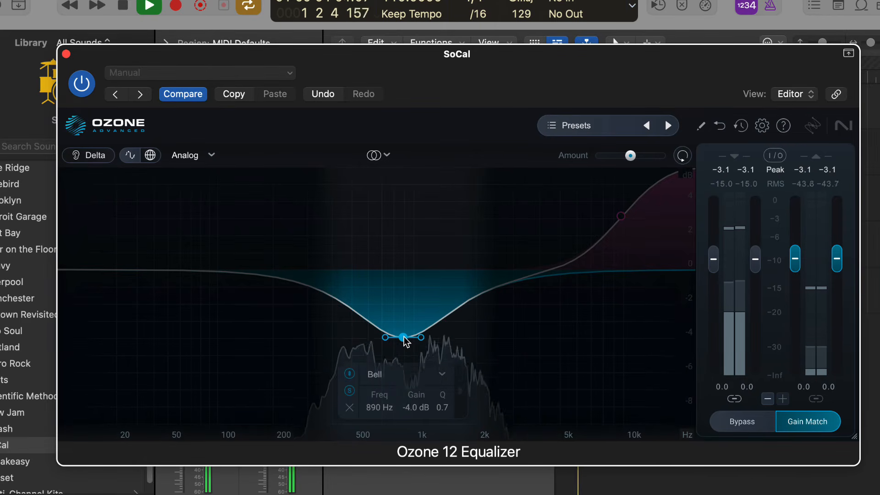
left_click(403, 338, "alt")
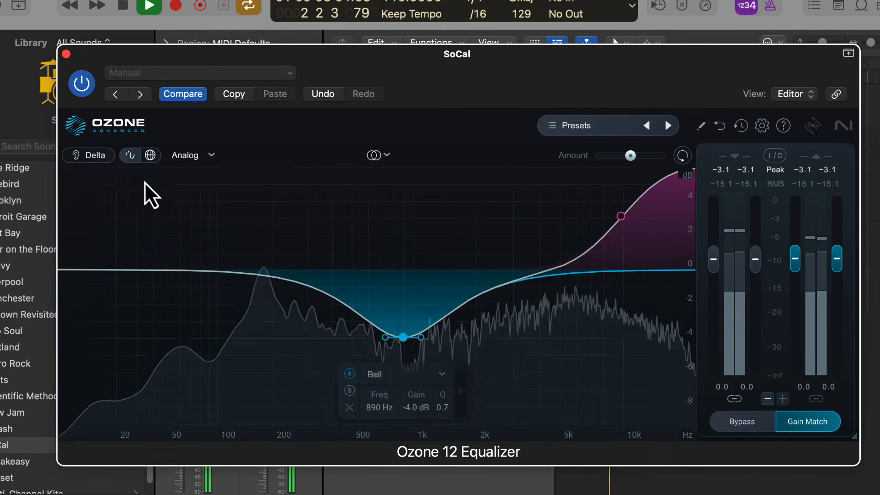
left_click(94, 155)
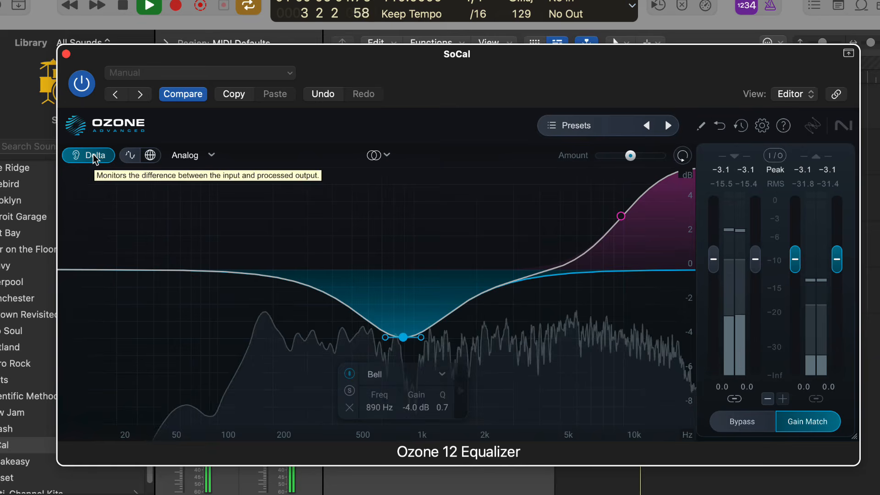
left_click(92, 156)
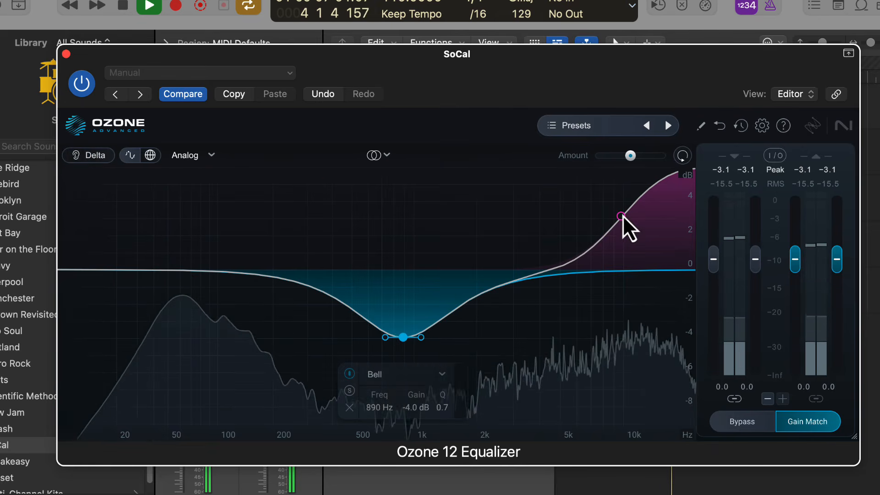
Move the high shelf to 3526 Hz at 3.0 dB, raise the EQ curve's Amount above 100%, and stop playback
left_click_drag(622, 215, 531, 217)
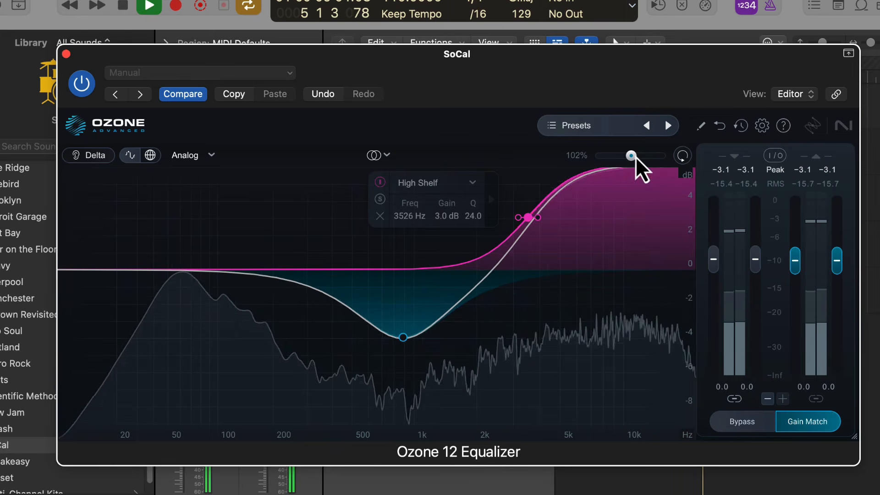
mouse_move(634, 157)
left_mouse_down()
mouse_move(664, 158)
mouse_move(639, 155)
left_mouse_up()
key("space")
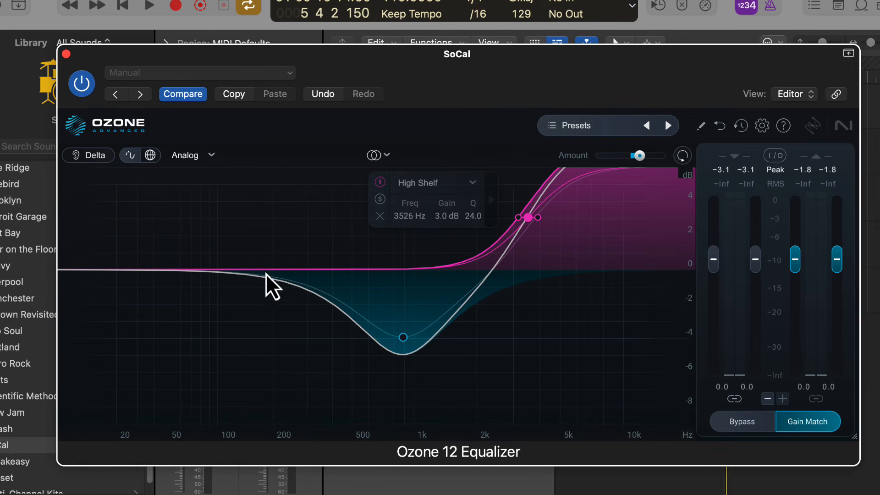
Close both equalizer windows and bring up the SoCal track's first Channel EQ through its channel strip EQ display
left_click(66, 54)
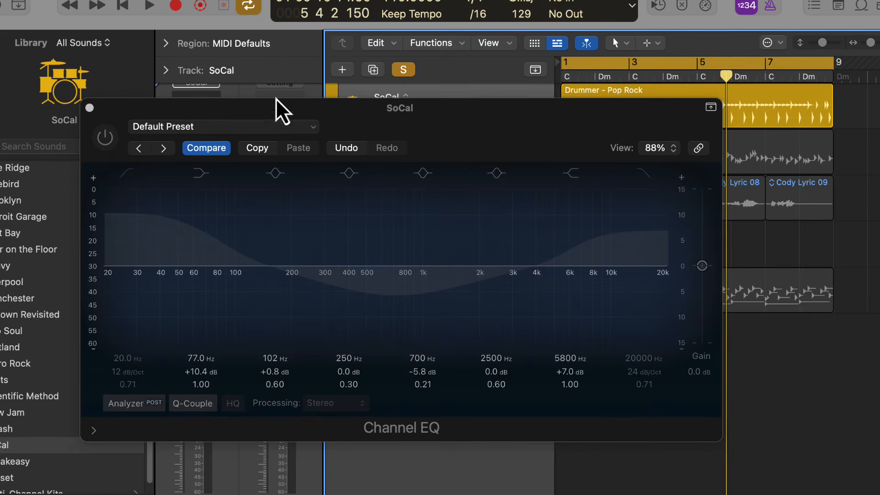
left_click(88, 108)
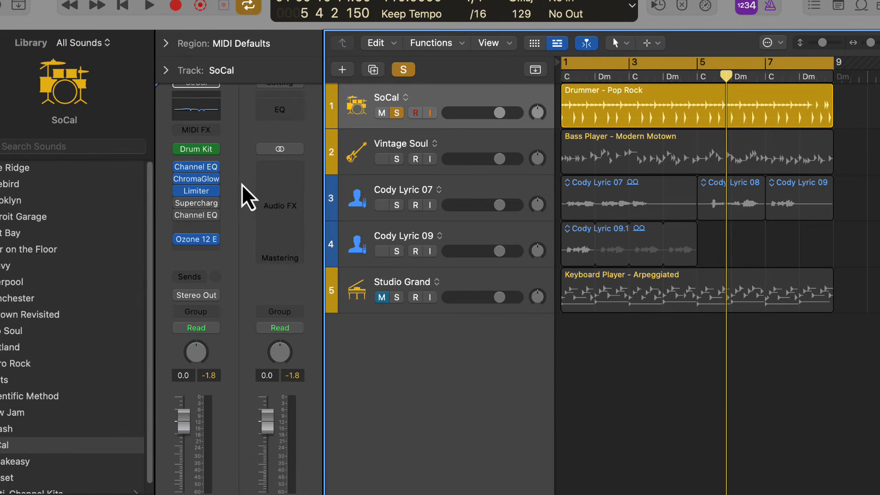
left_click(205, 118)
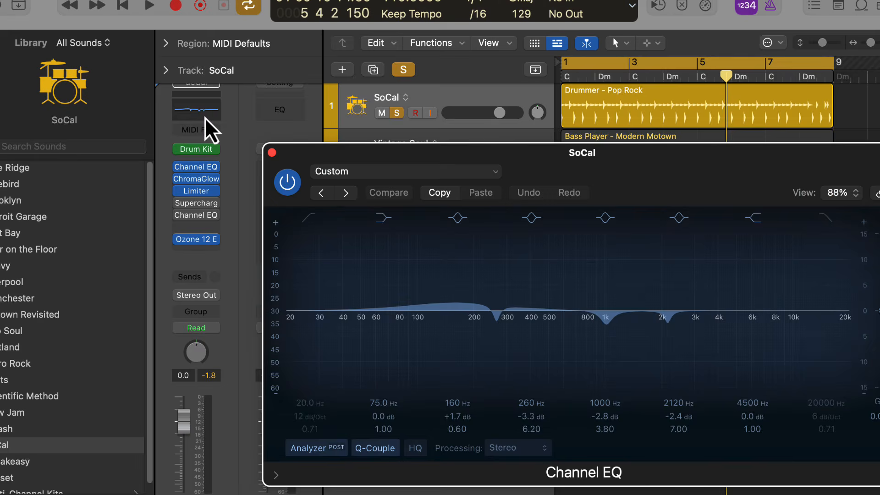
left_click(272, 152)
left_click(216, 118)
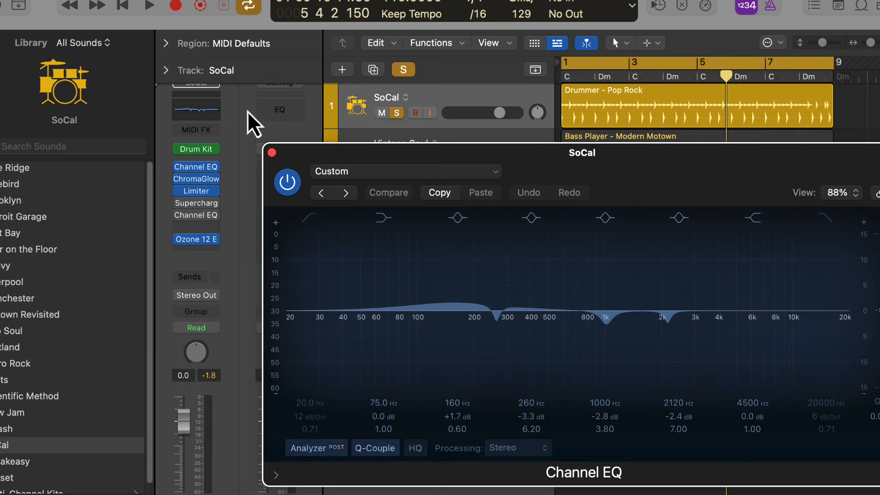
Add a Channel EQ to the stereo output channel strip and close the open Channel EQ windows
left_click(291, 117)
left_click(286, 166)
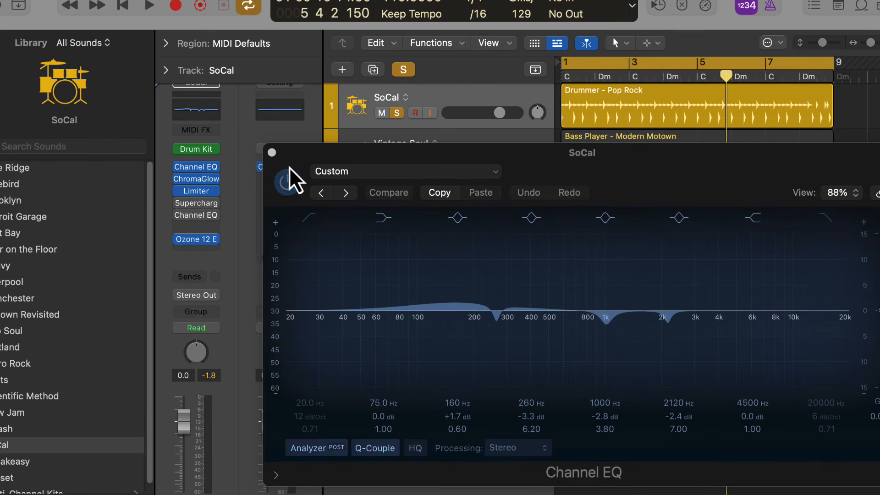
left_click_drag(328, 148, 296, 140)
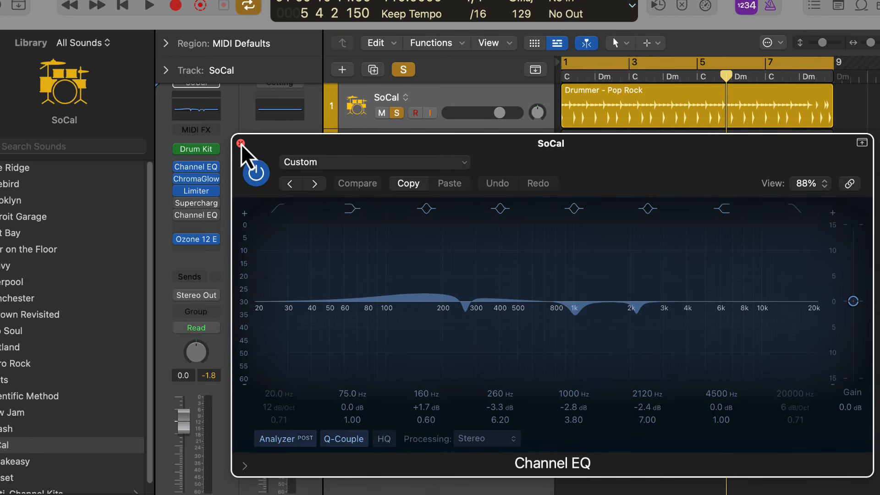
left_click(238, 144)
left_click(290, 118)
left_click(286, 167)
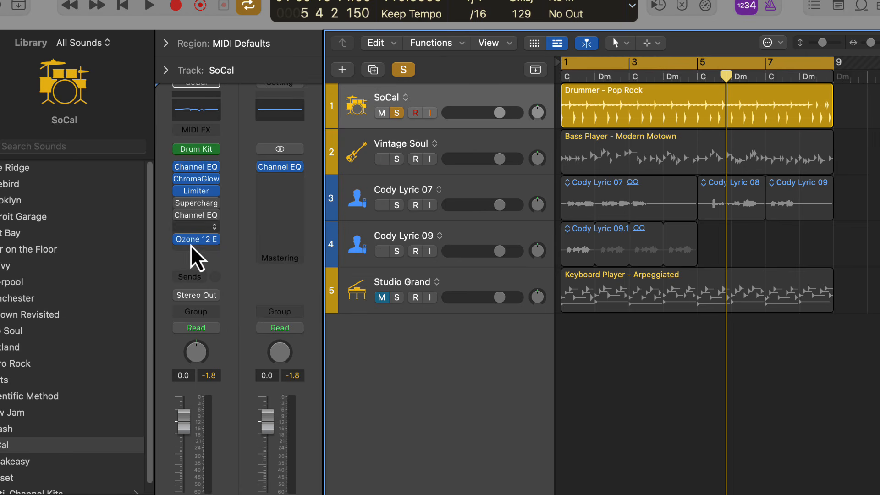
View and close the SoCal track's first Channel EQ, and open the track's Ozone 12 Equalizer
left_click(200, 167)
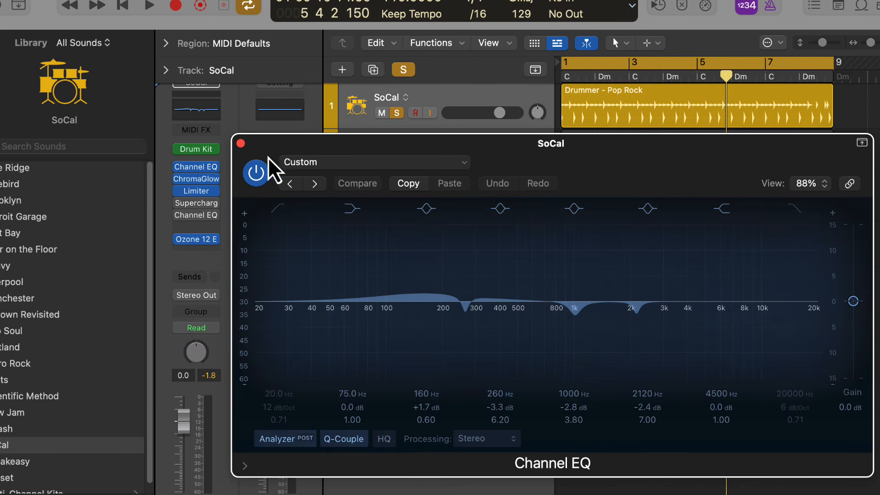
left_click(240, 144)
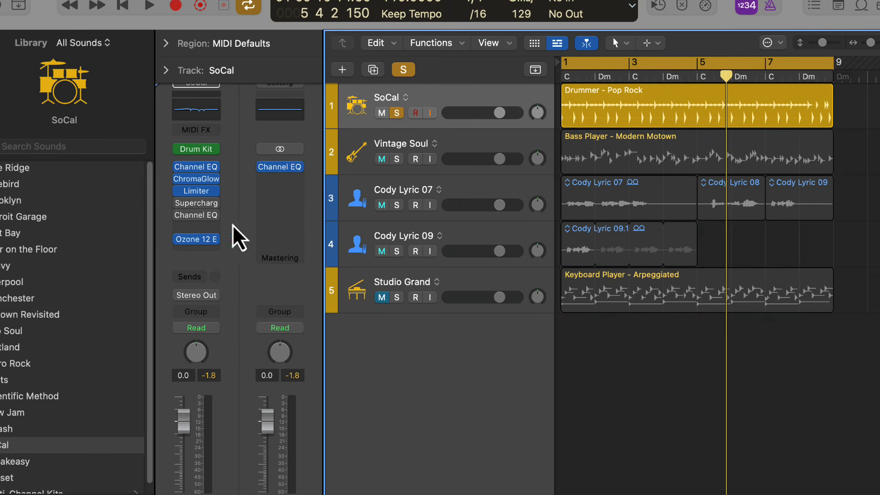
left_click(201, 239)
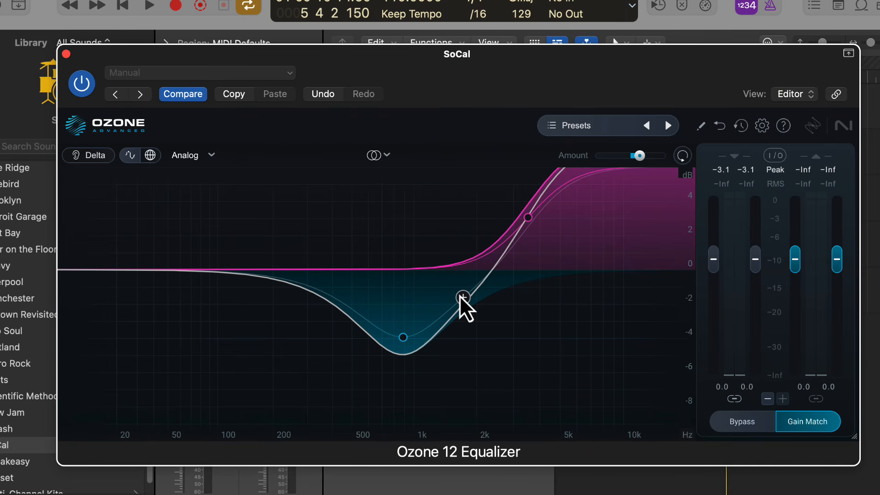